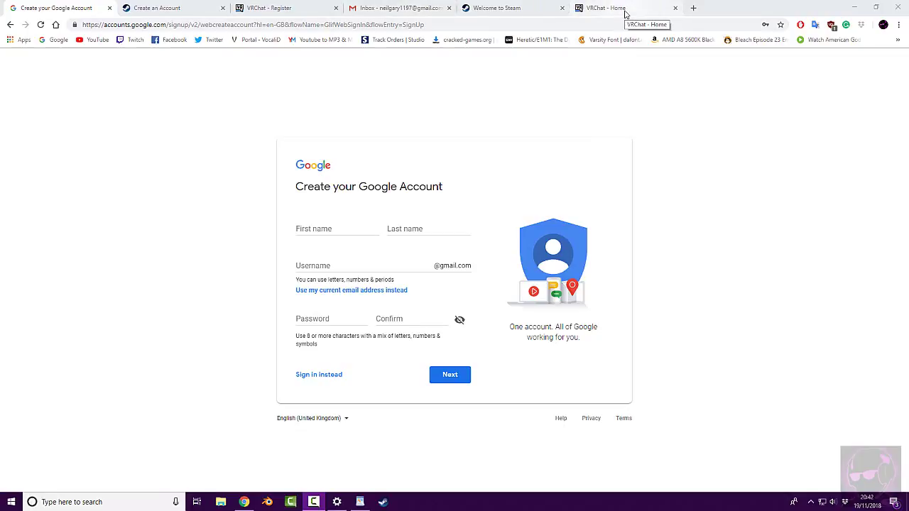
Switch to the 'VRChat - Register' tab to show the account registration page
left_click(268, 7)
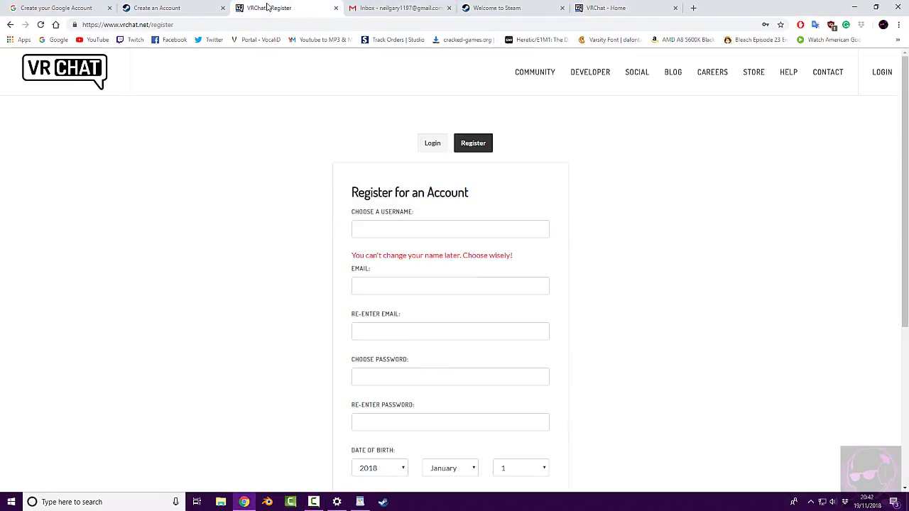
Browse the VRChat home, login and register pages, then return to the Google sign-up tab
left_click(80, 69)
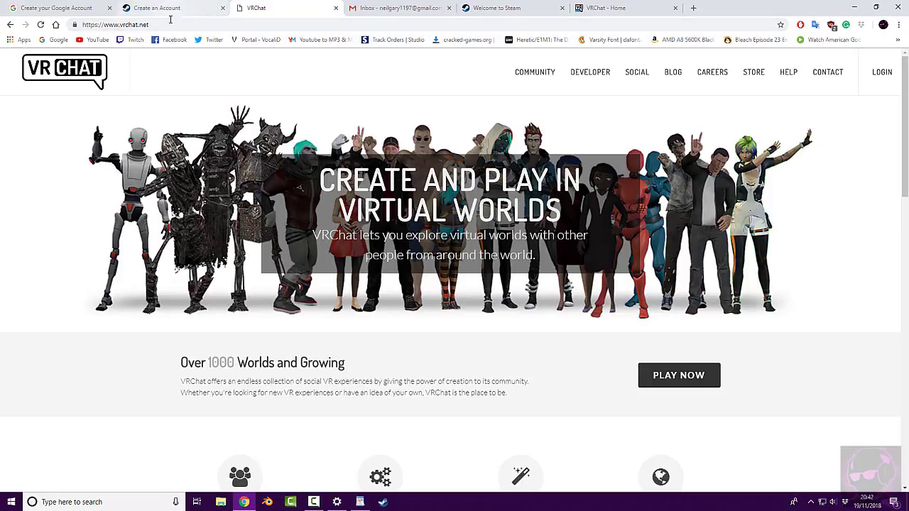
left_click(882, 74)
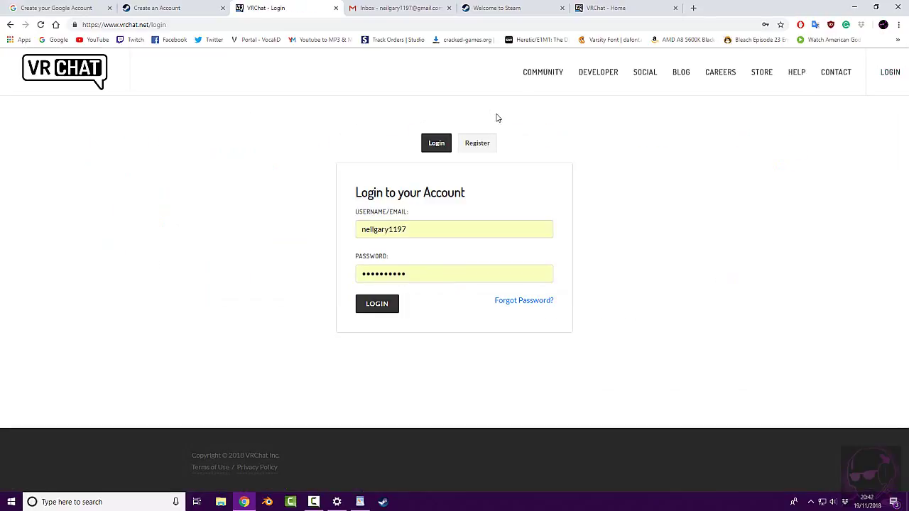
left_click(477, 145)
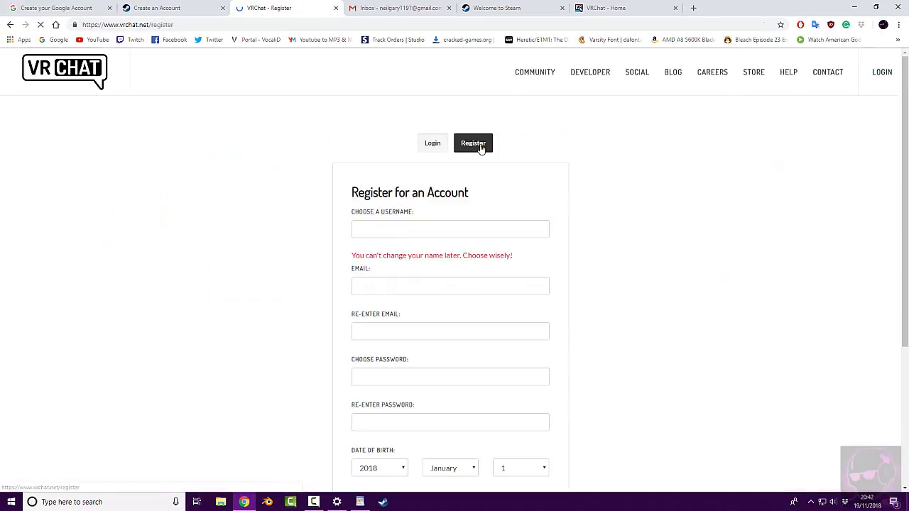
left_click(33, 9)
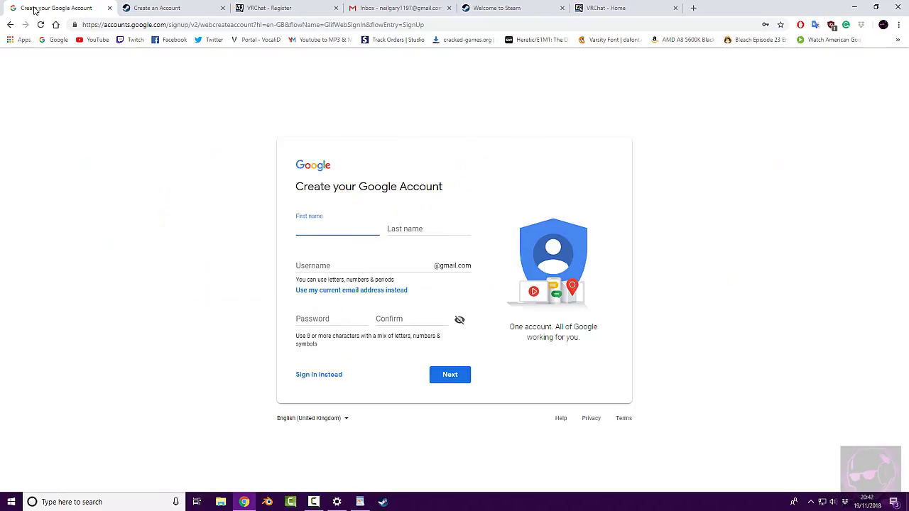
Copy the Google sign-up page URL and paste it after 'Make a email' in WordPad
left_click(121, 25)
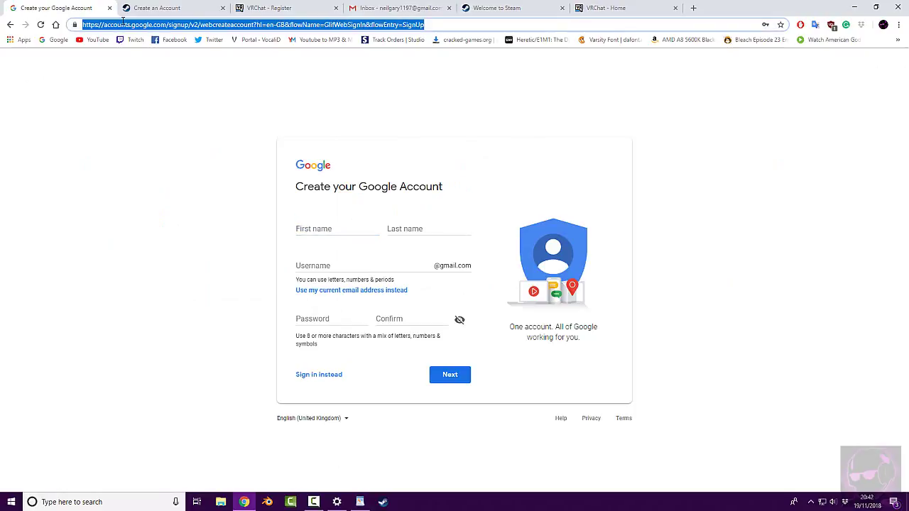
right_click(123, 26)
left_click(161, 73)
left_click(359, 502)
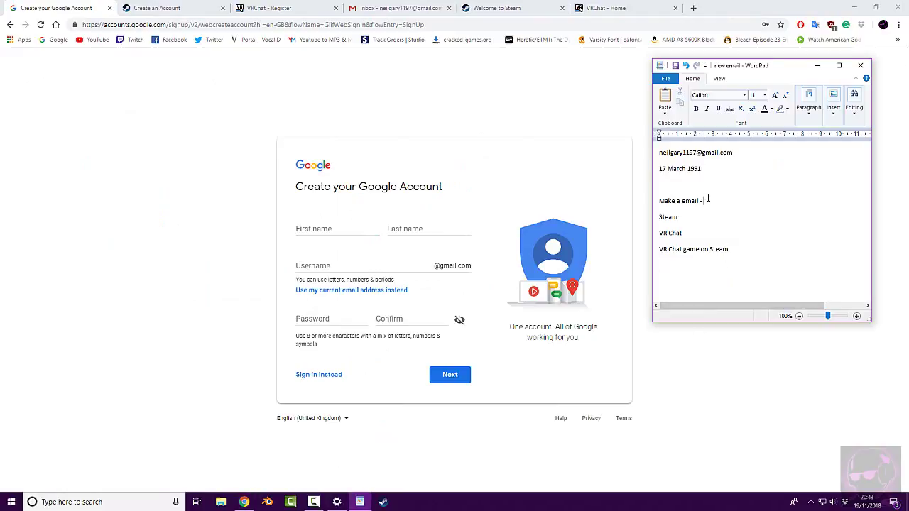
type("-")
key("ctrl+v")
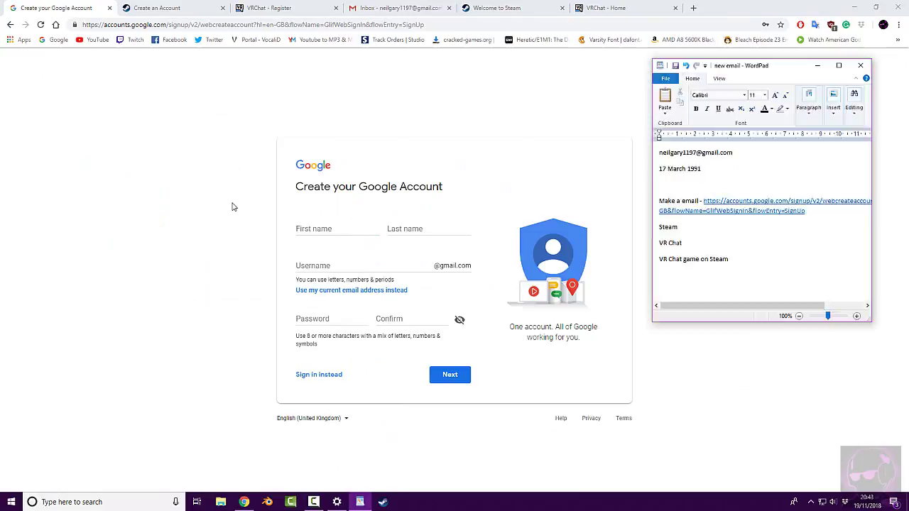
Copy the Steam join URL, store.steampowered.com/join/, and paste it after 'Steam' in WordPad
left_click(207, 226)
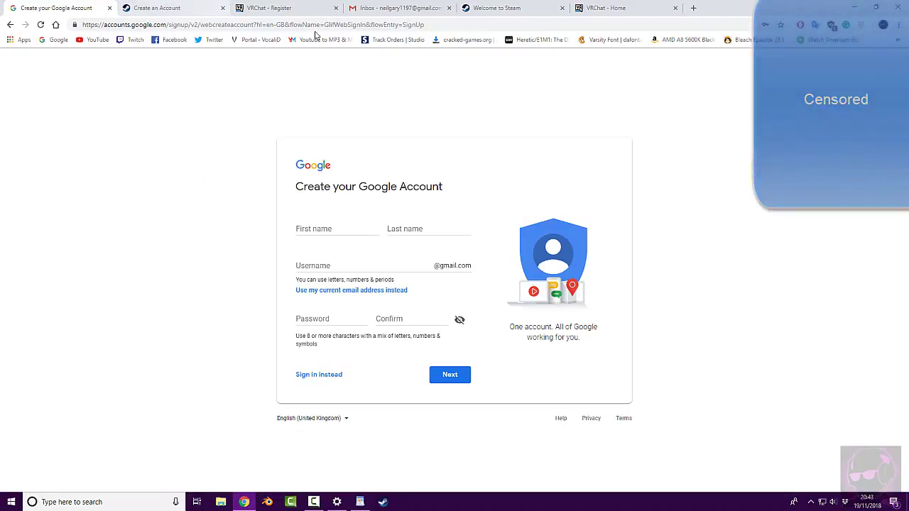
left_click(171, 12)
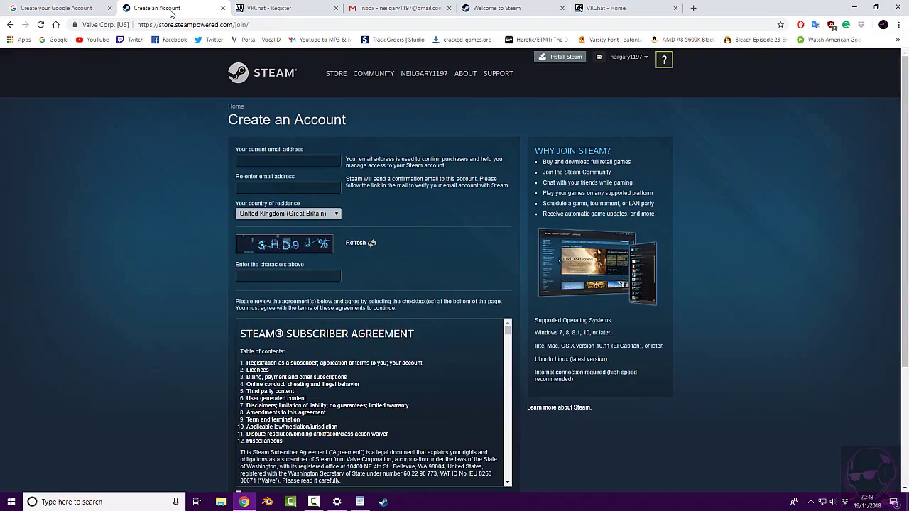
left_click(169, 24)
right_click(169, 27)
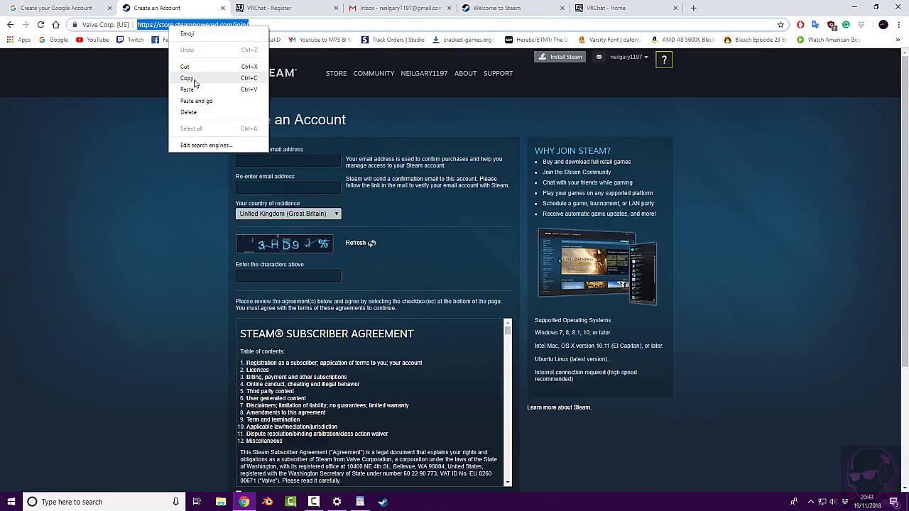
left_click(194, 84)
left_click(360, 503)
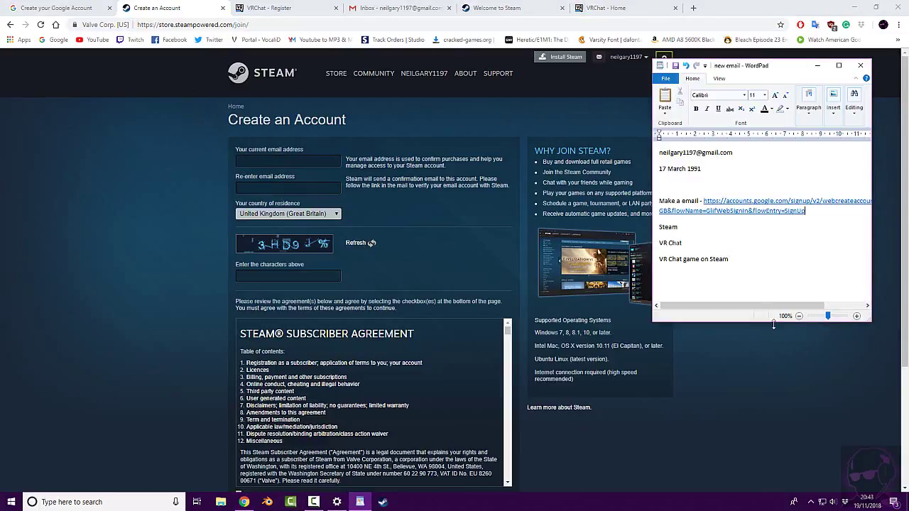
key("ctrl+v")
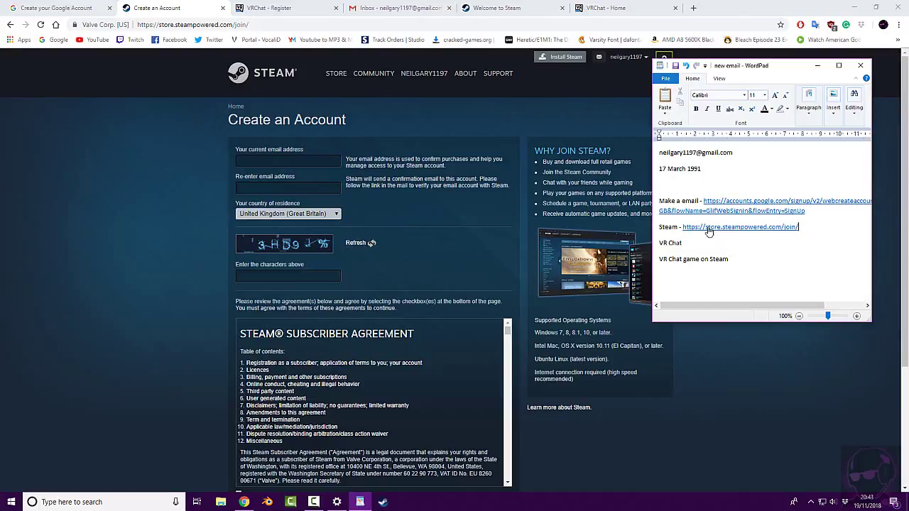
left_click(170, 261)
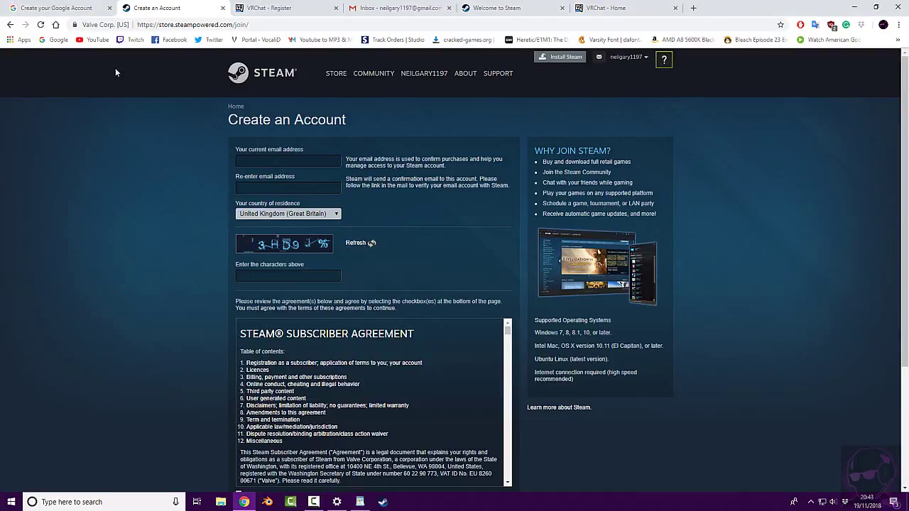
left_click(60, 8)
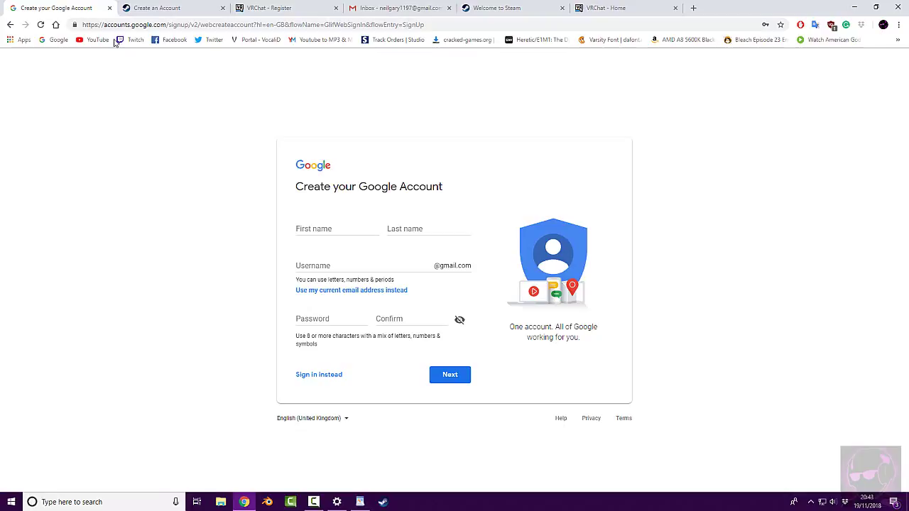
Look over the Gmail inbox and Steam tabs, then return to VRChat's registration page
left_click(370, 9)
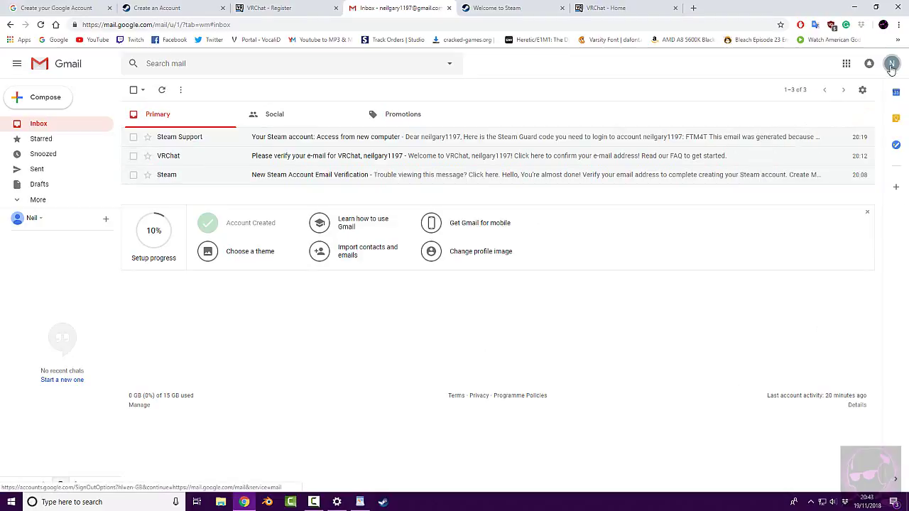
left_click(130, 6)
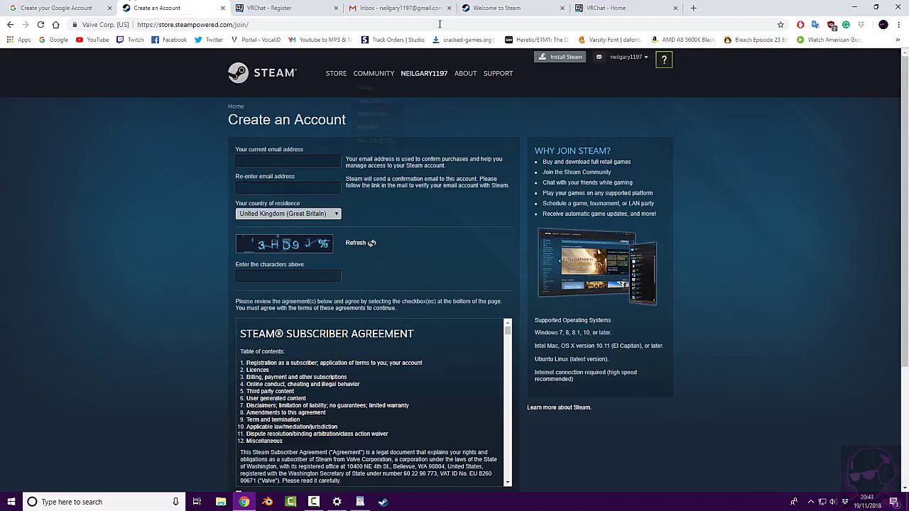
left_click(483, 9)
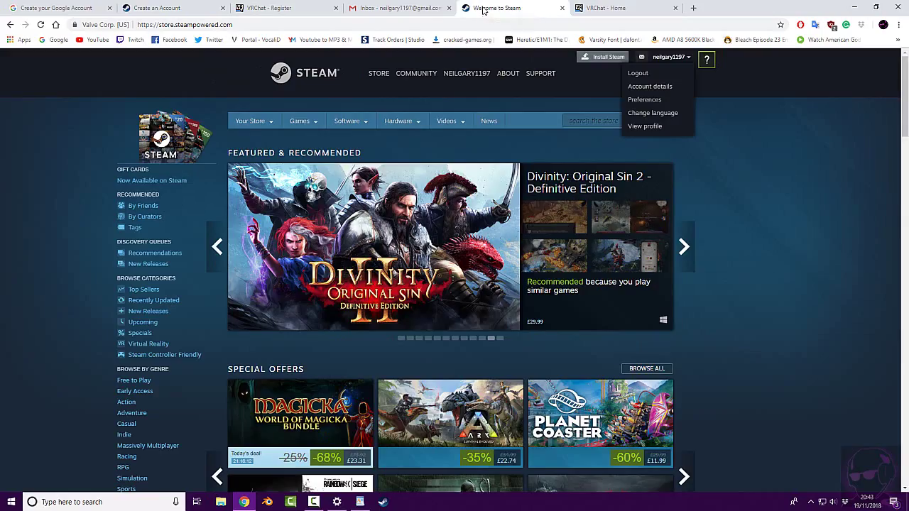
left_click(843, 227)
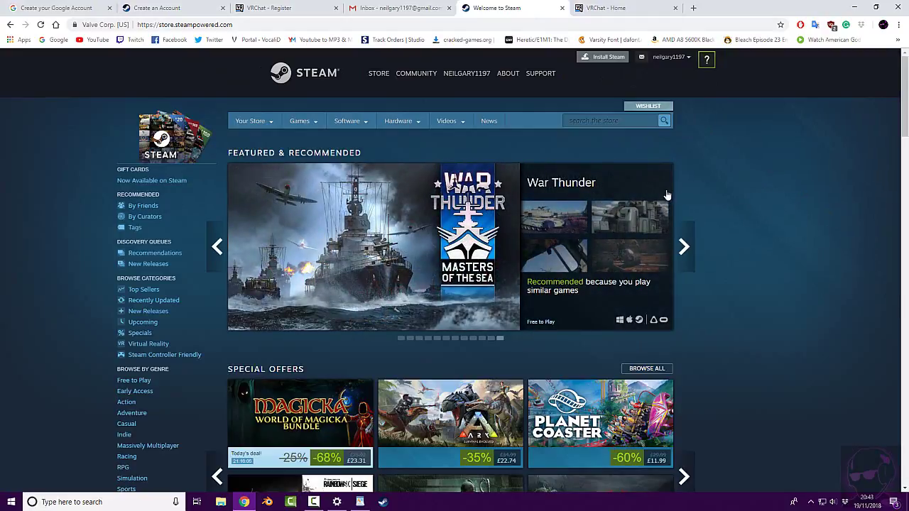
left_click(283, 9)
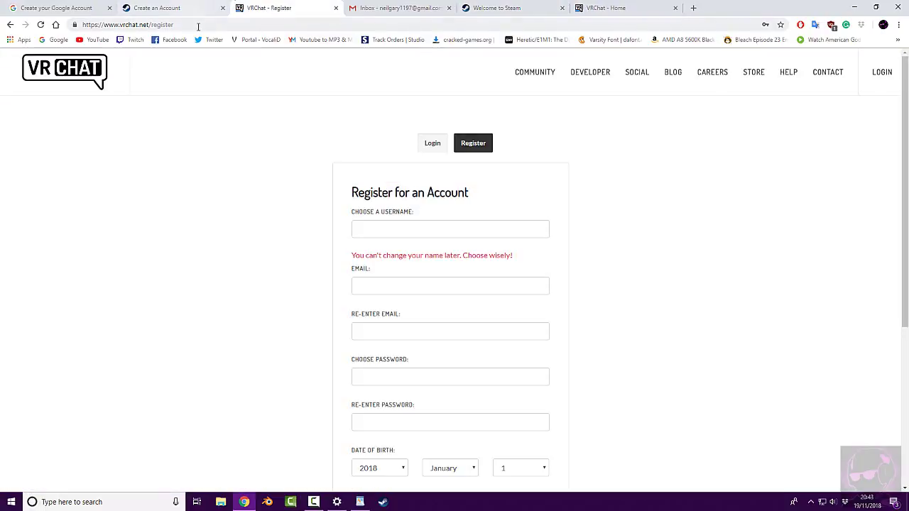
right_click(124, 27)
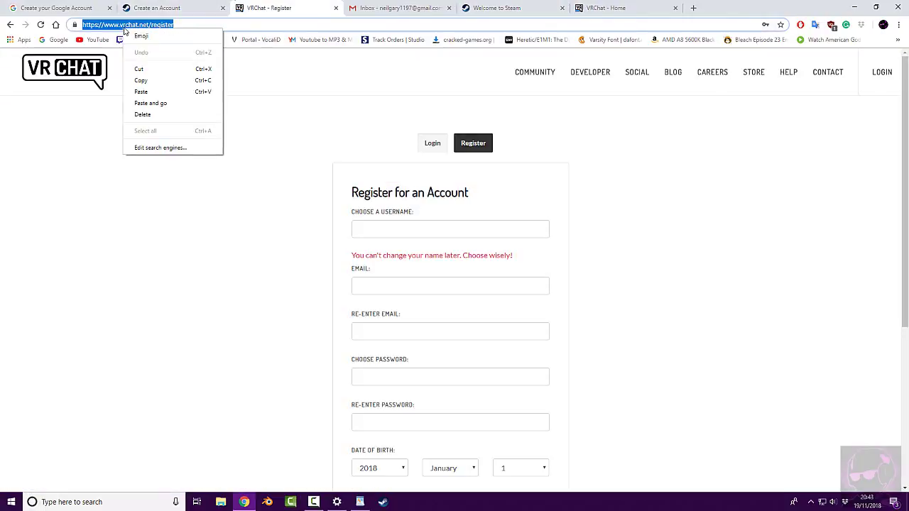
left_click(152, 76)
left_click(359, 502)
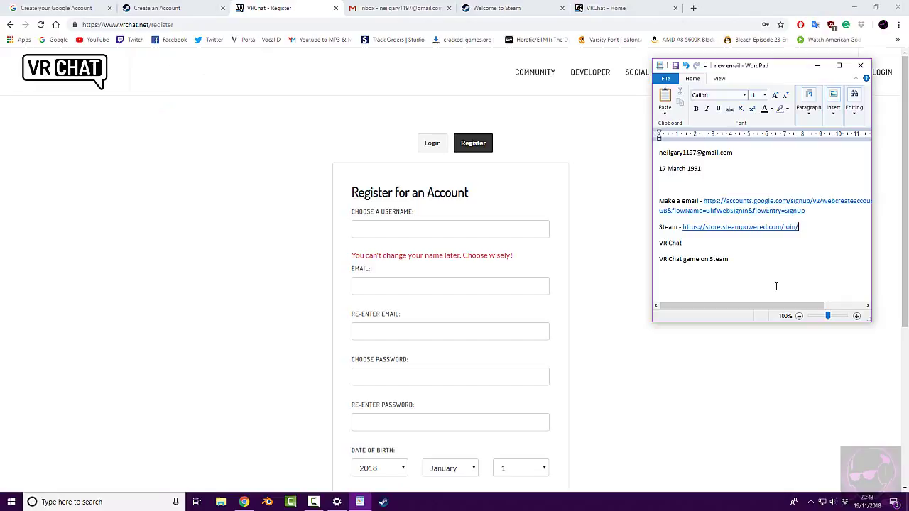
left_click(720, 248)
key("ctrl+v")
left_click(636, 391)
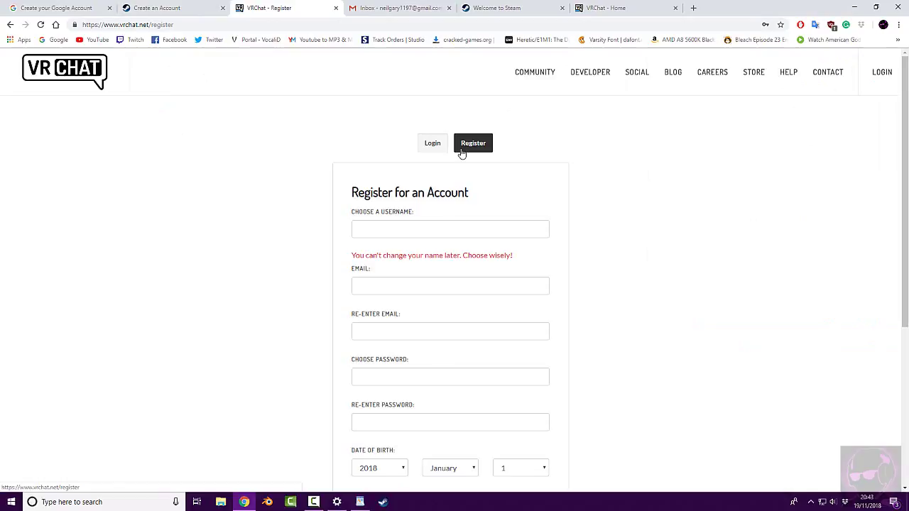
left_click(148, 24)
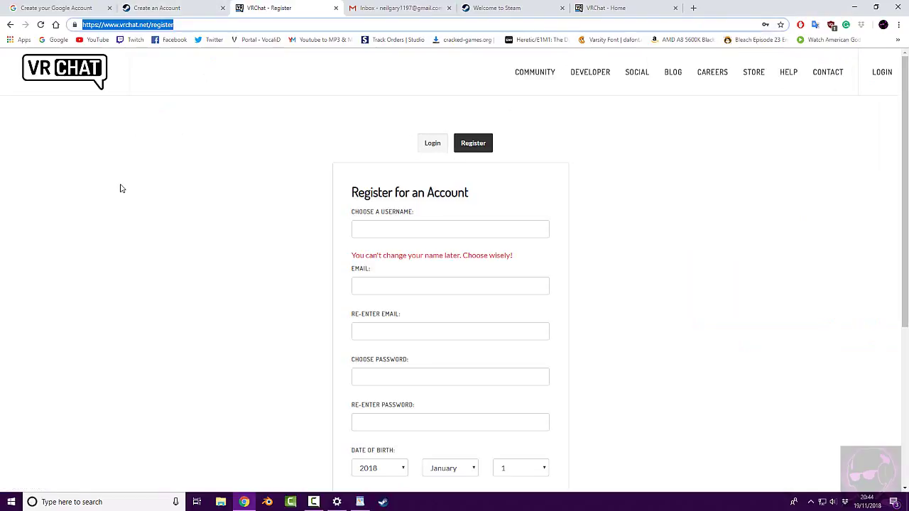
left_click(139, 202)
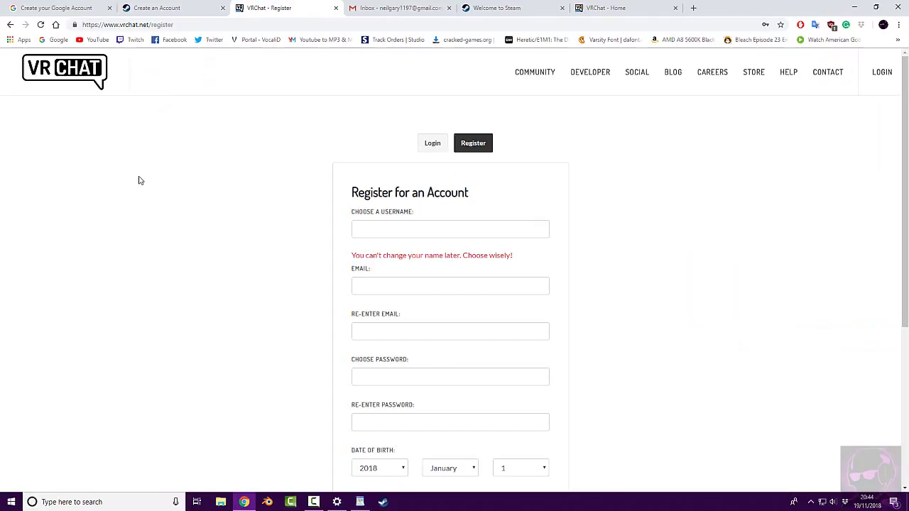
Close the Google, Steam and VRChat sign-up tabs and log in on the VRChat website
left_click(110, 8)
left_click(110, 8)
left_click(110, 8)
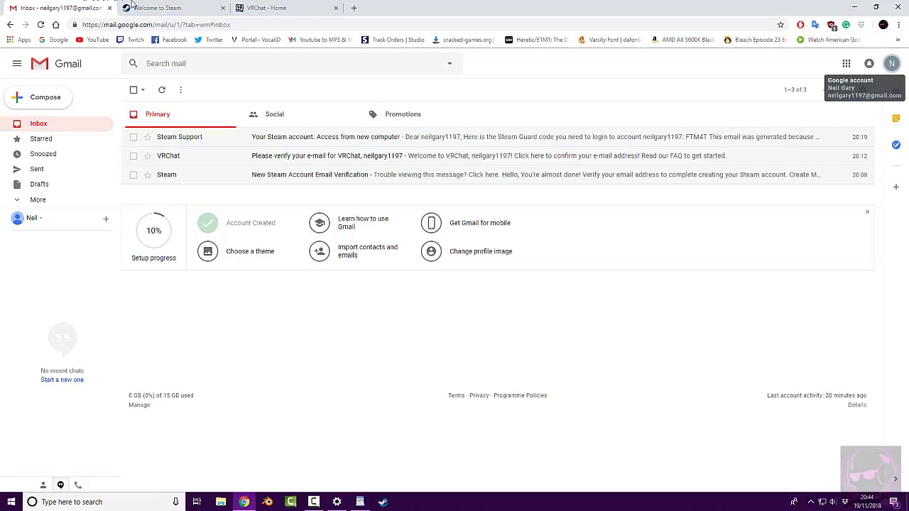
left_click(174, 9)
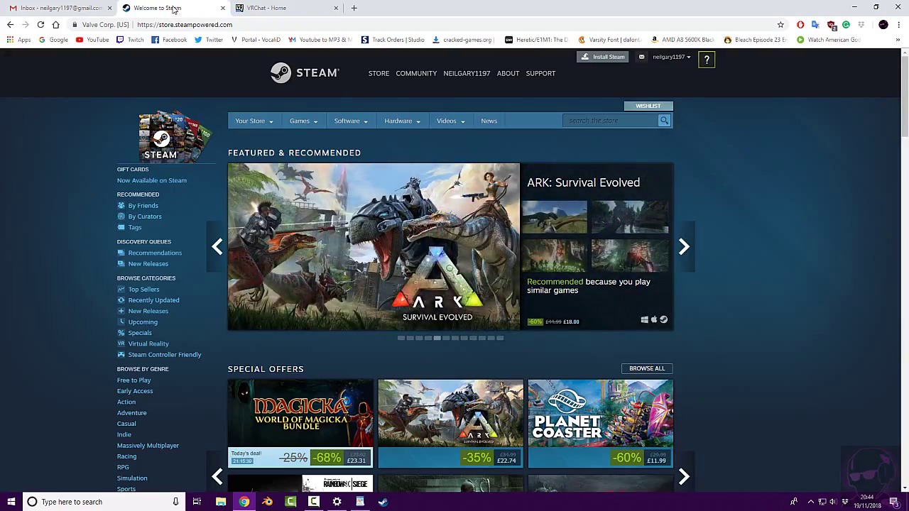
left_click(272, 9)
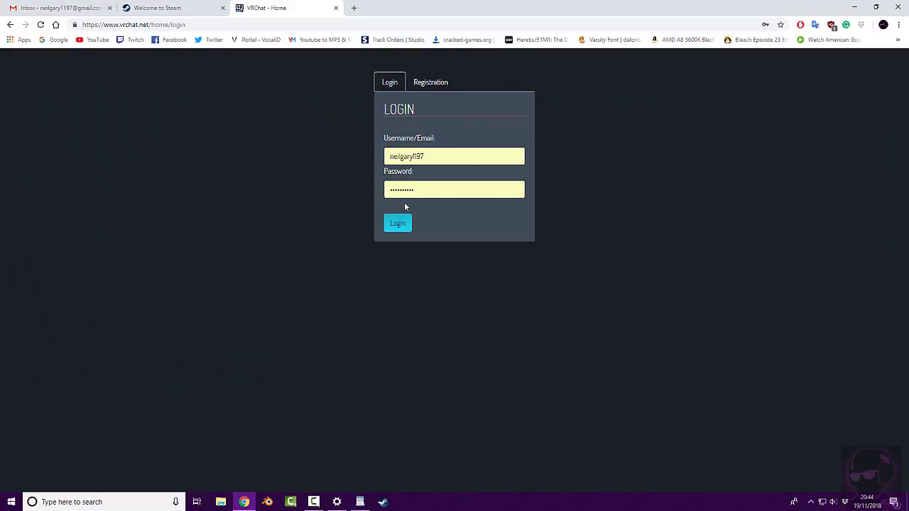
left_click(400, 224)
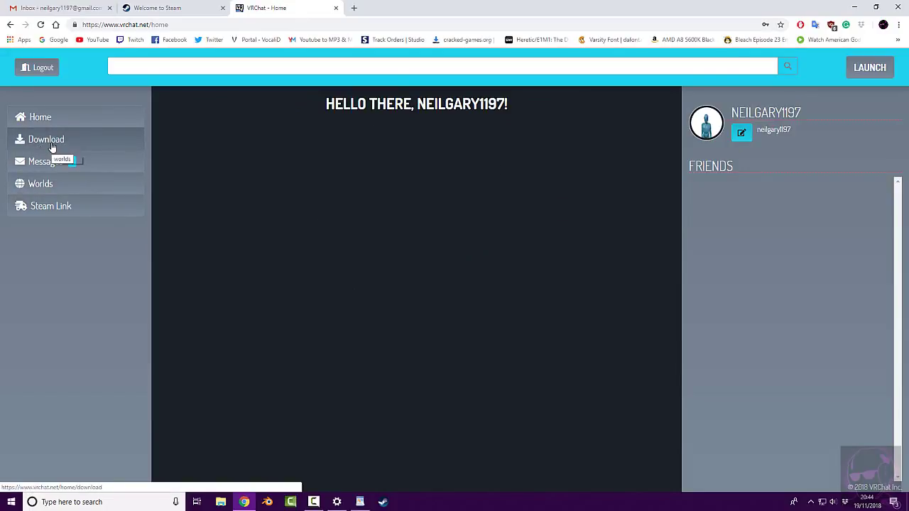
Follow the Download page's Steam Client link to VRChat's Steam store page
left_click(52, 146)
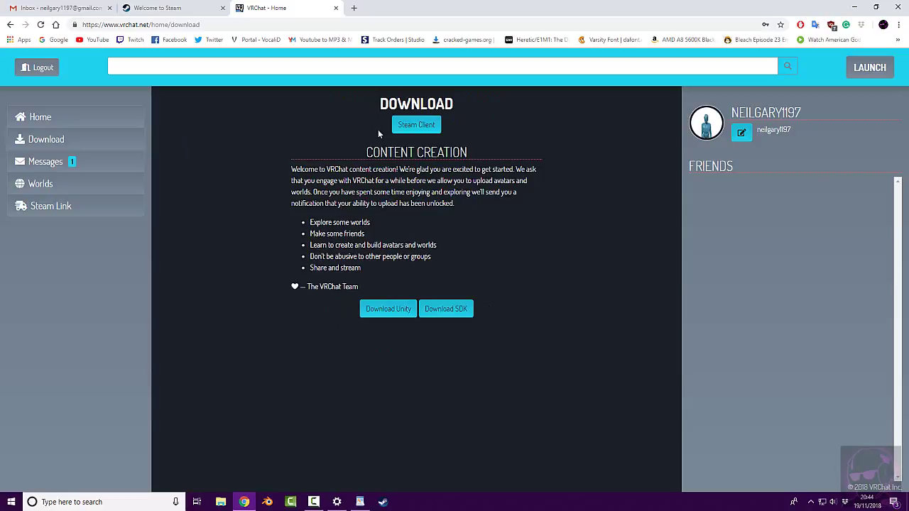
left_click(432, 125)
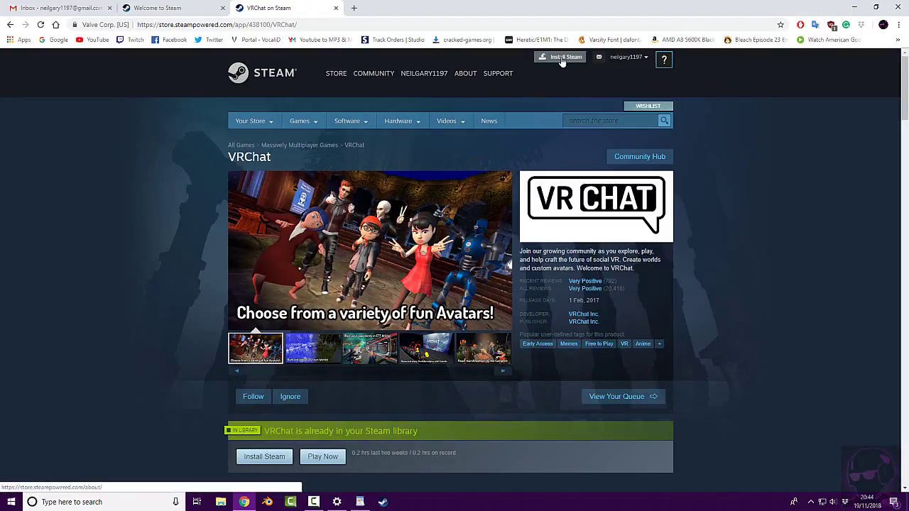
Filter the Steam library to VR titles, then go back to the Steam store
left_click(384, 502)
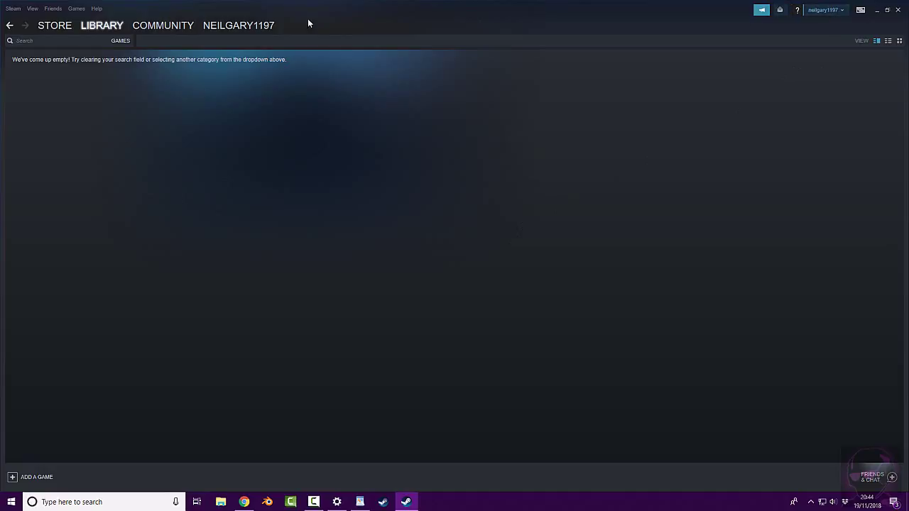
left_click(107, 39)
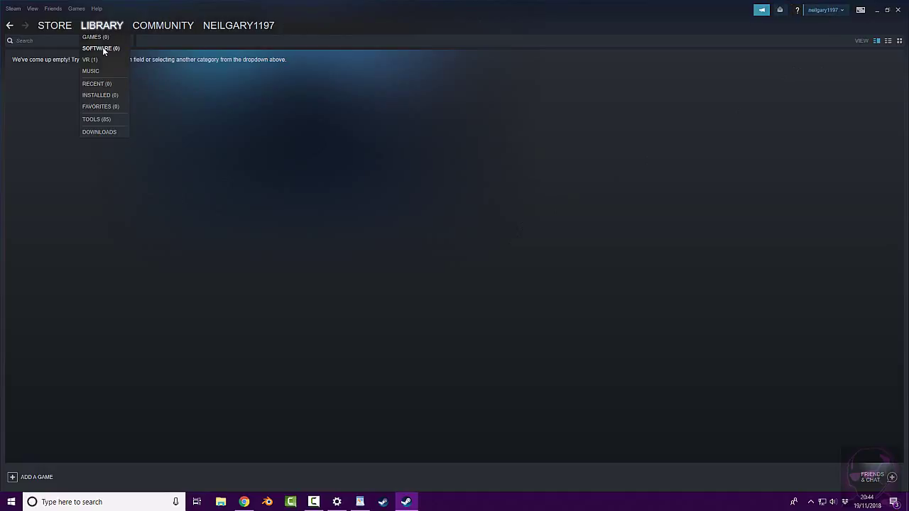
left_click(90, 60)
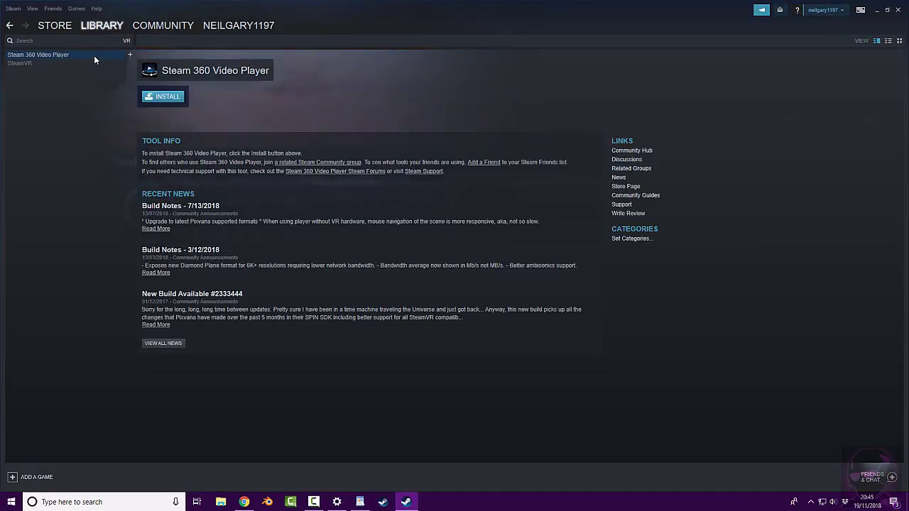
left_click(68, 30)
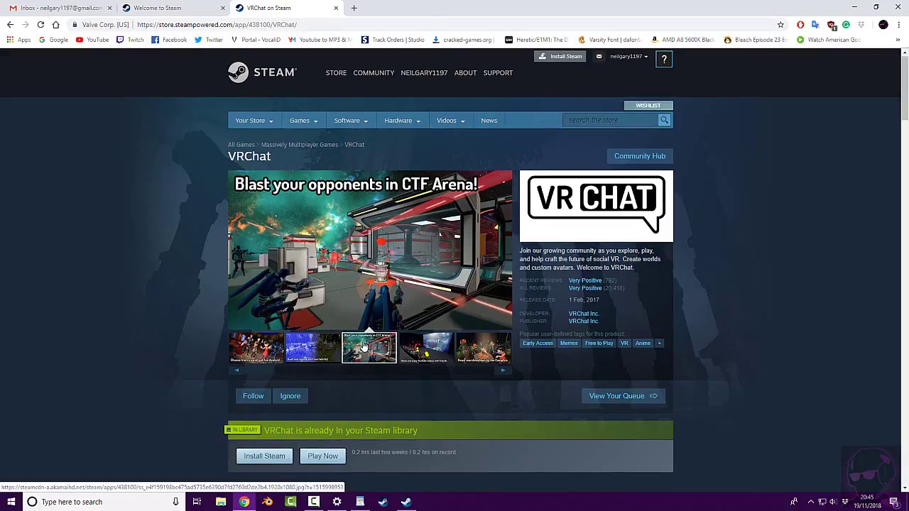
Start Play Game through the Steam client bootstrapper, then cancel the install and close the Got Steam? prompt
scroll(365, 337, "down", 5)
scroll(391, 340, "down", 1)
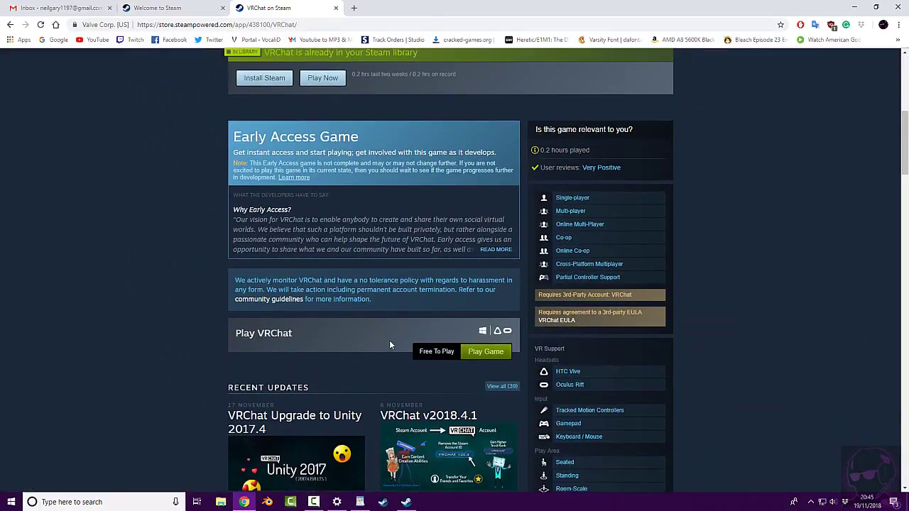
left_click(488, 352)
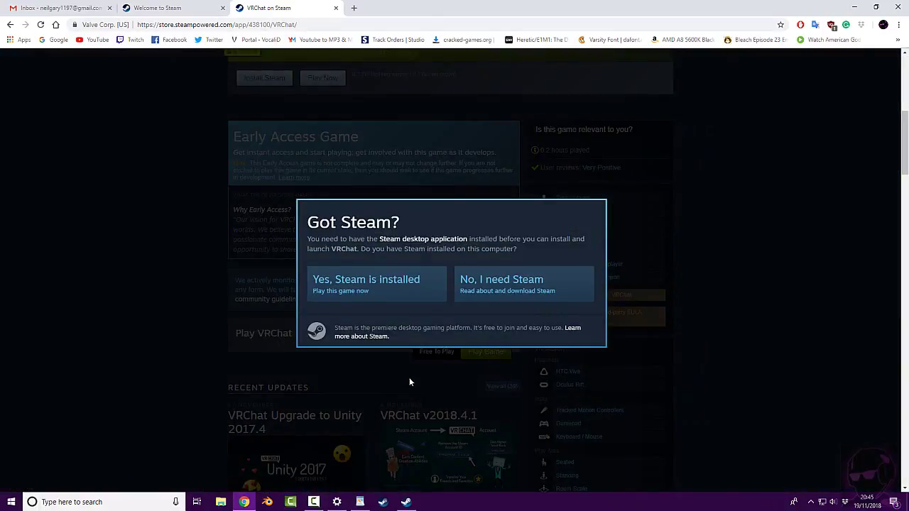
left_click(351, 292)
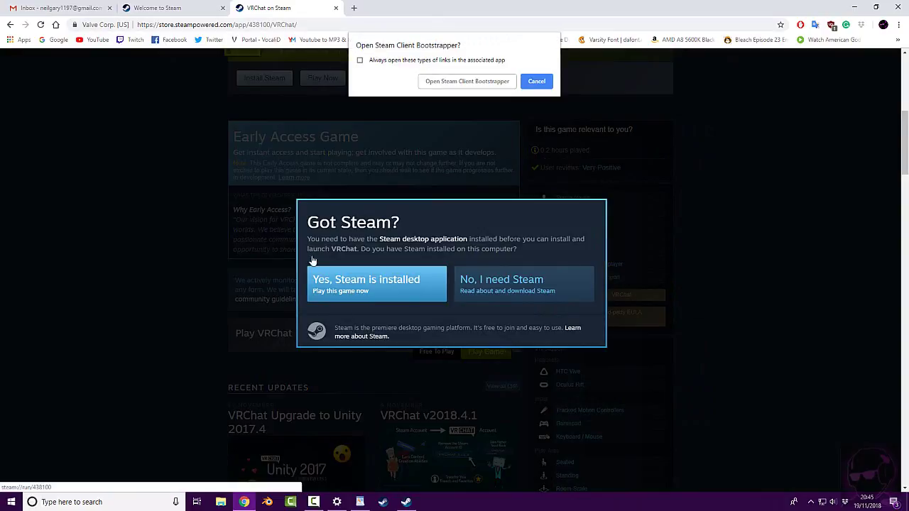
left_click(443, 82)
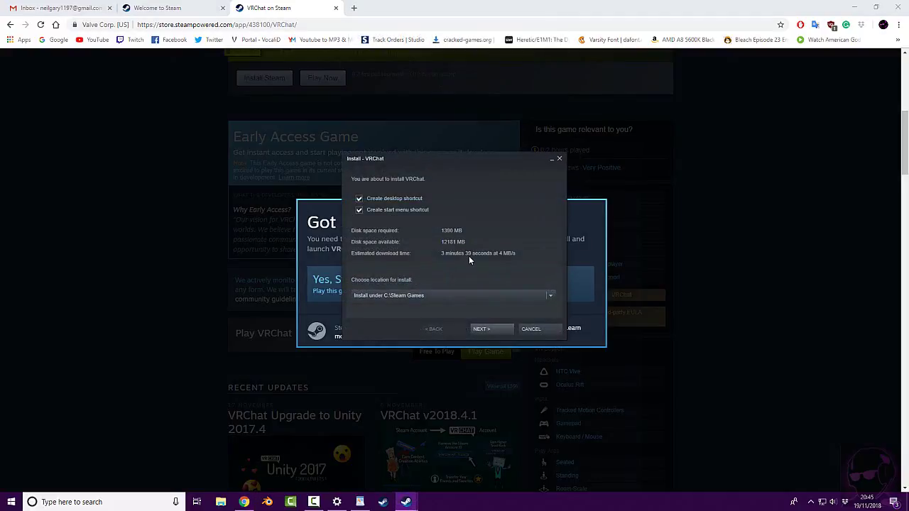
left_click(531, 329)
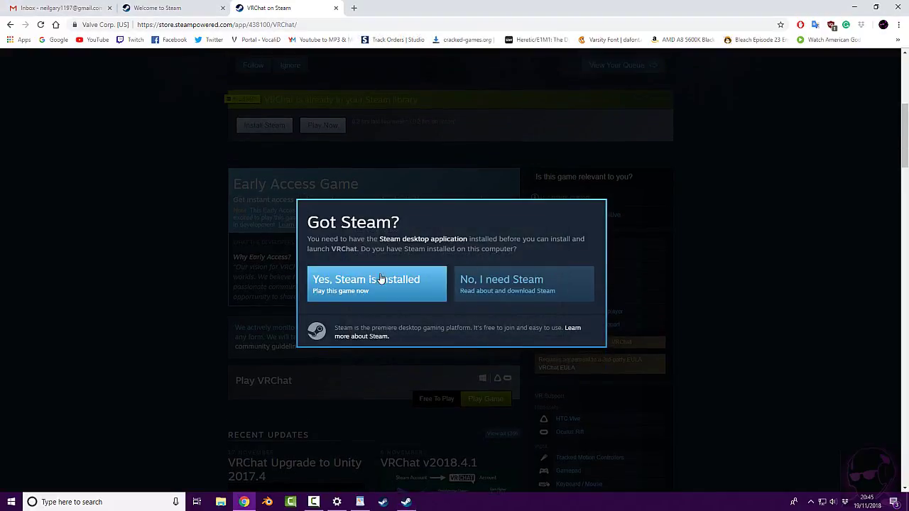
left_click(412, 280)
Select the VRChat page title and bring up its context menu
scroll(182, 270, "up", 5)
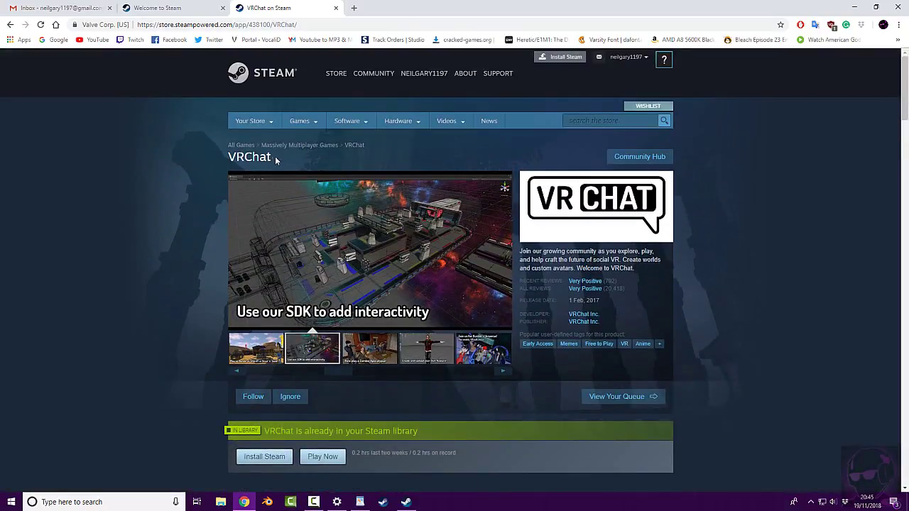
left_click_drag(275, 157, 236, 158)
right_click(226, 157)
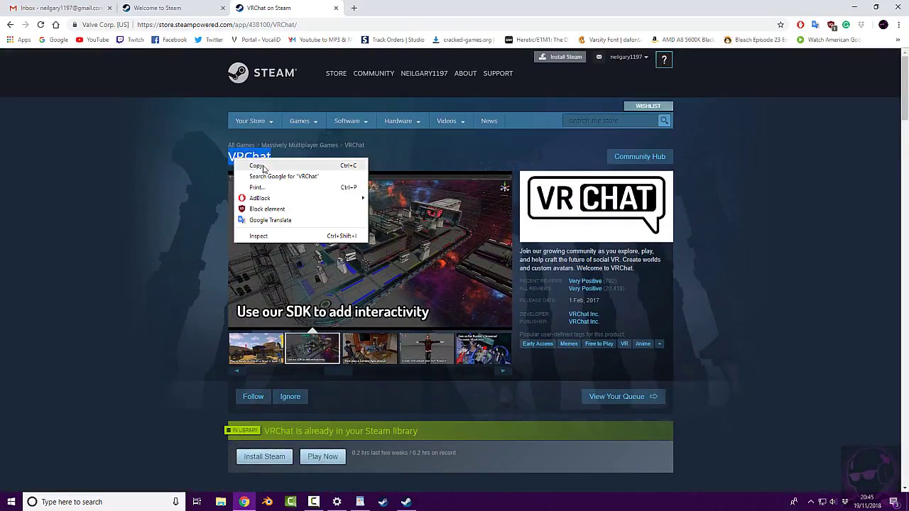
Copy the VRChat title and start a search in the Steam client's store
left_click(253, 166)
left_click(406, 503)
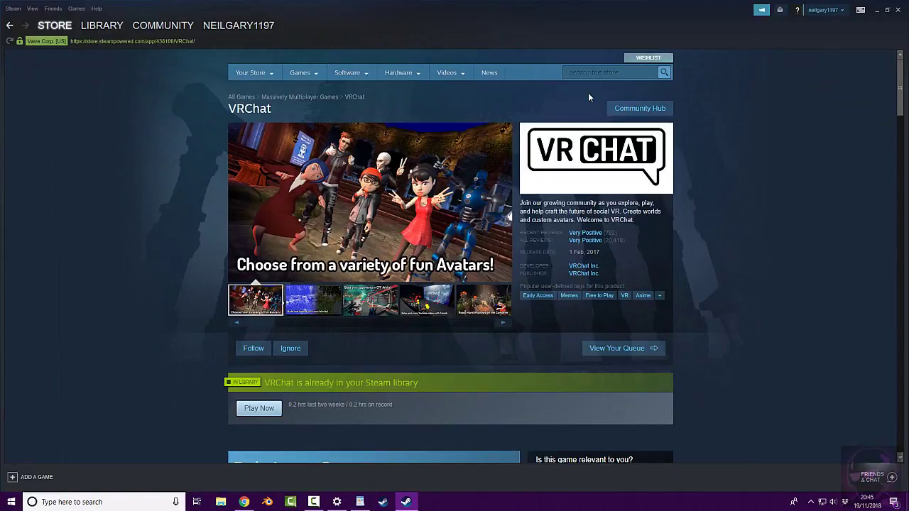
left_click(598, 74)
scroll(368, 279, "down", 5)
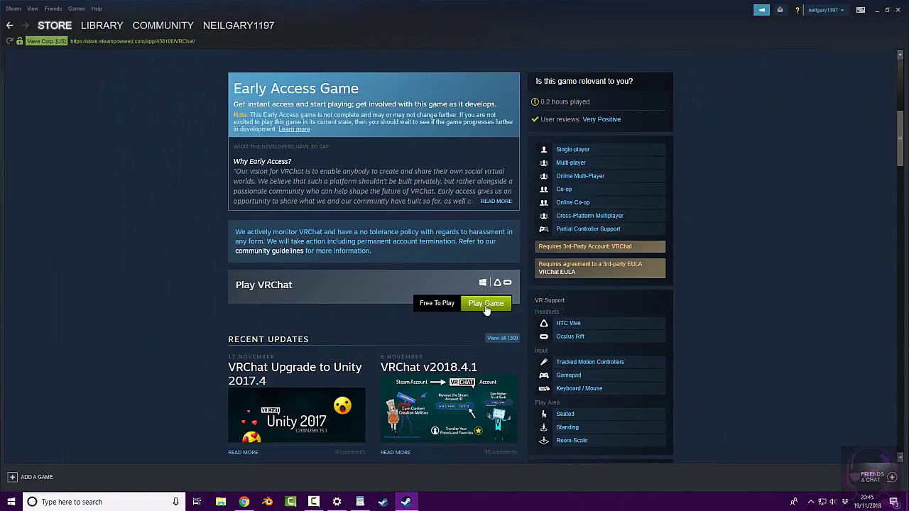
Install VRChat under C:\Steam Games and accept the licence agreement
left_click(487, 304)
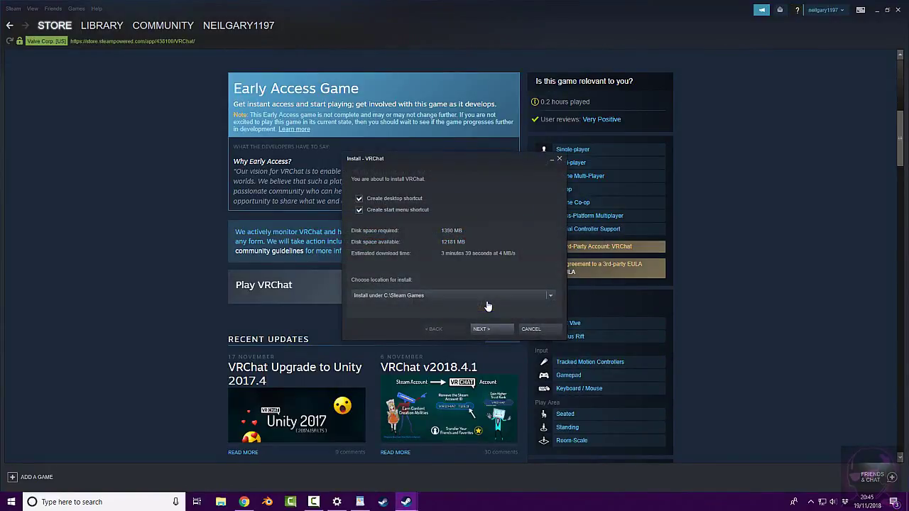
left_click(550, 296)
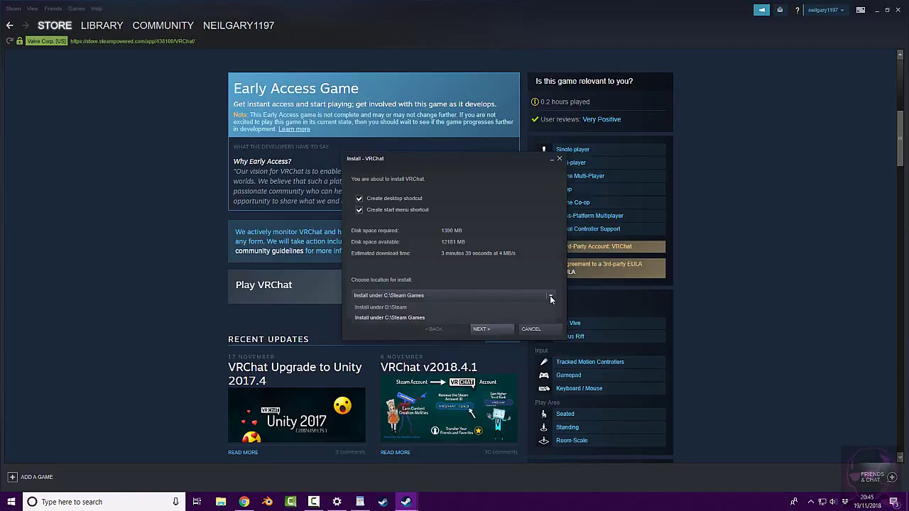
left_click(418, 321)
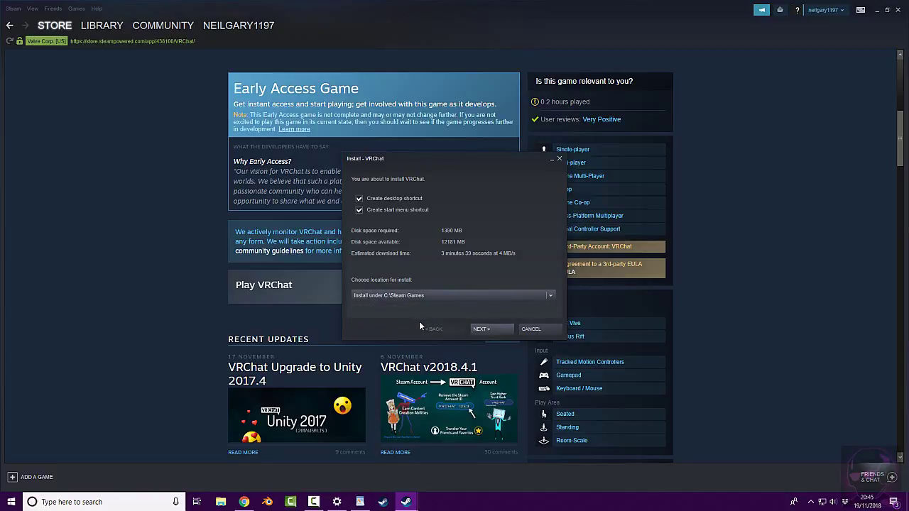
left_click(488, 329)
left_click(487, 330)
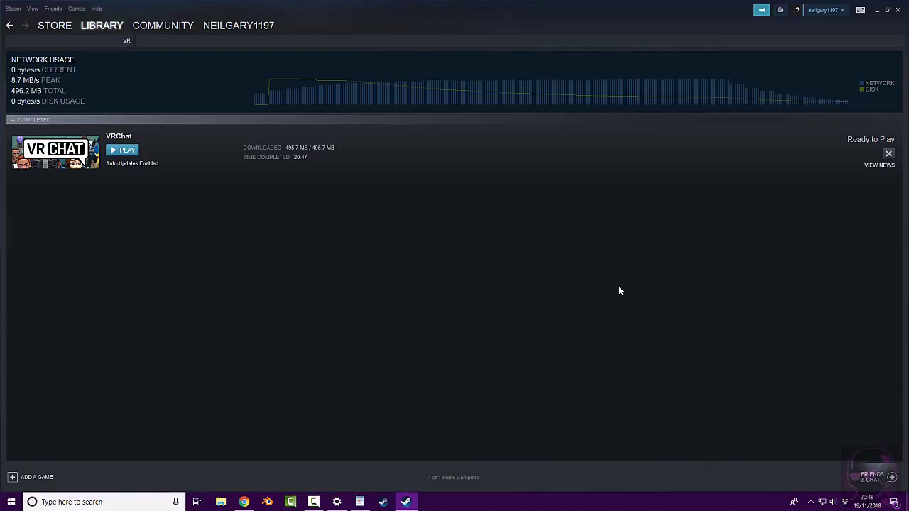
Minimize Steam, delete the leftover VRChat desktop file, and empty the Recycle Bin
left_click(360, 503)
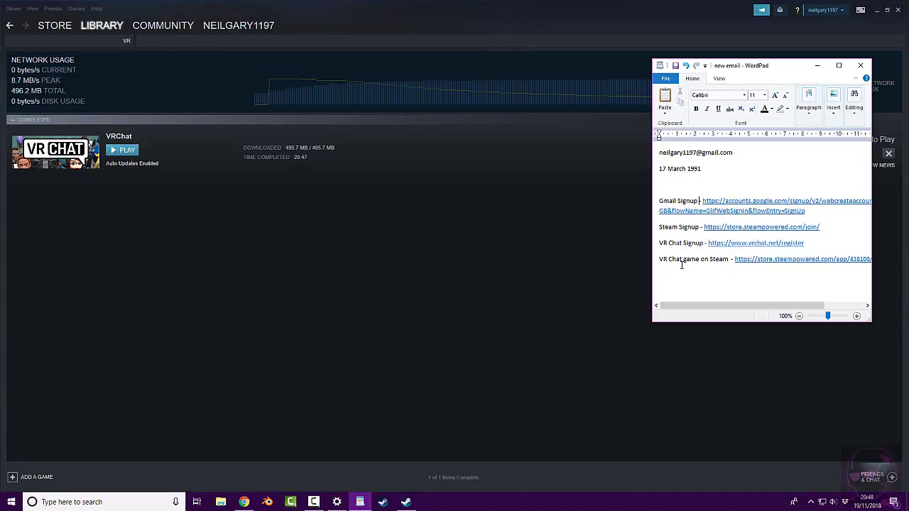
left_click(221, 262)
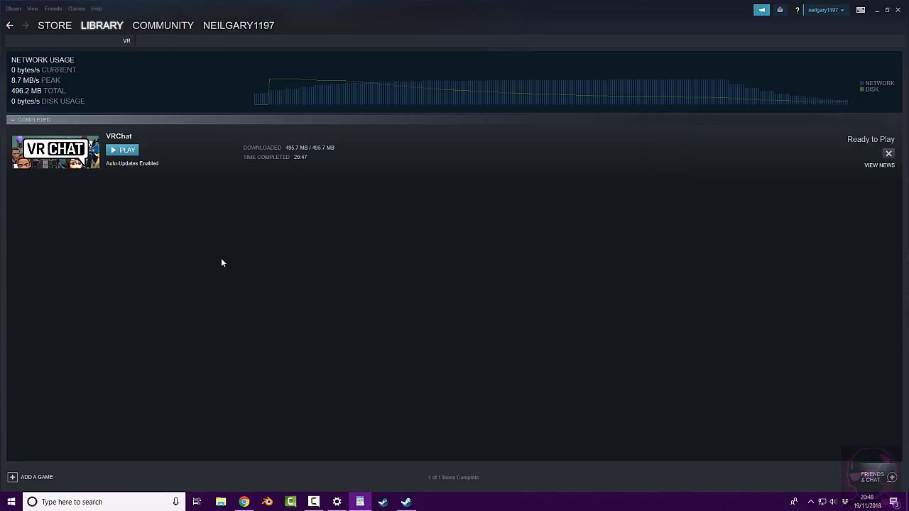
left_click(878, 10)
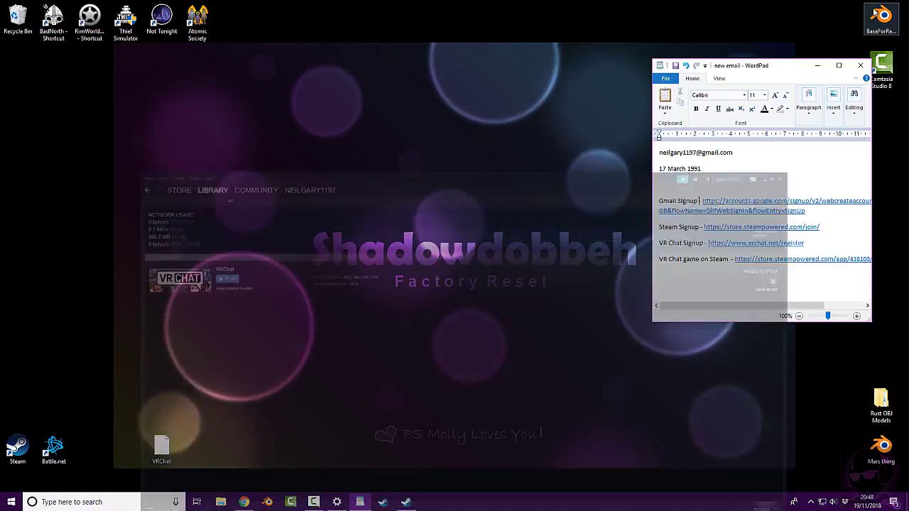
left_click_drag(161, 446, 23, 19)
right_click(23, 18)
left_click(53, 39)
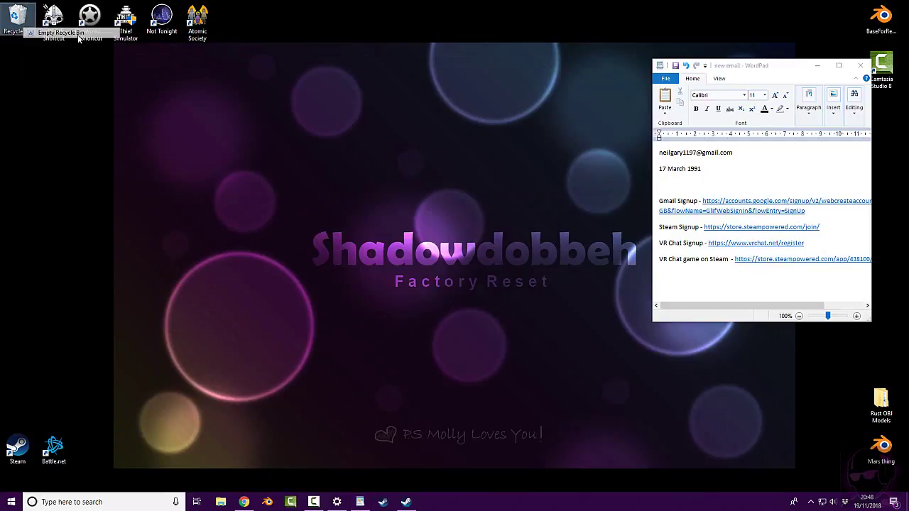
left_click(505, 261)
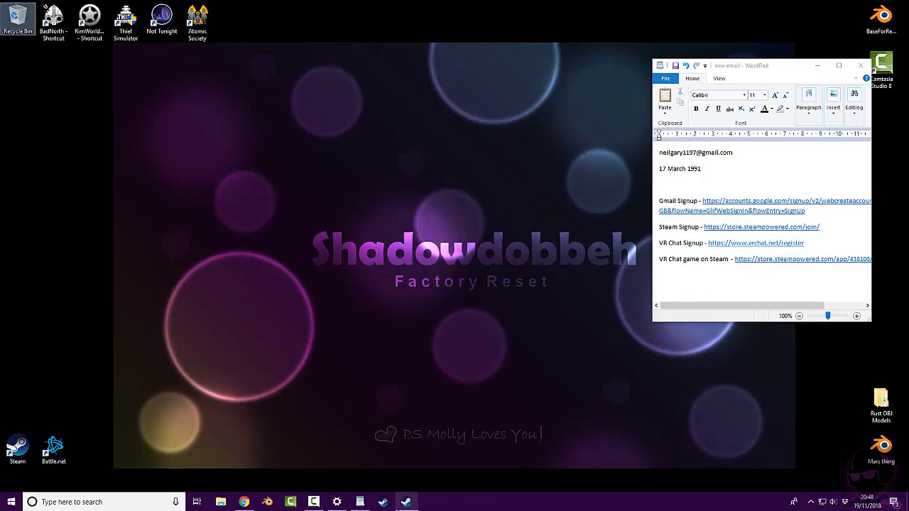
Start VRChat with Play Game from the Steam library's Games list, then minimize Steam
left_click(406, 502)
left_click(107, 26)
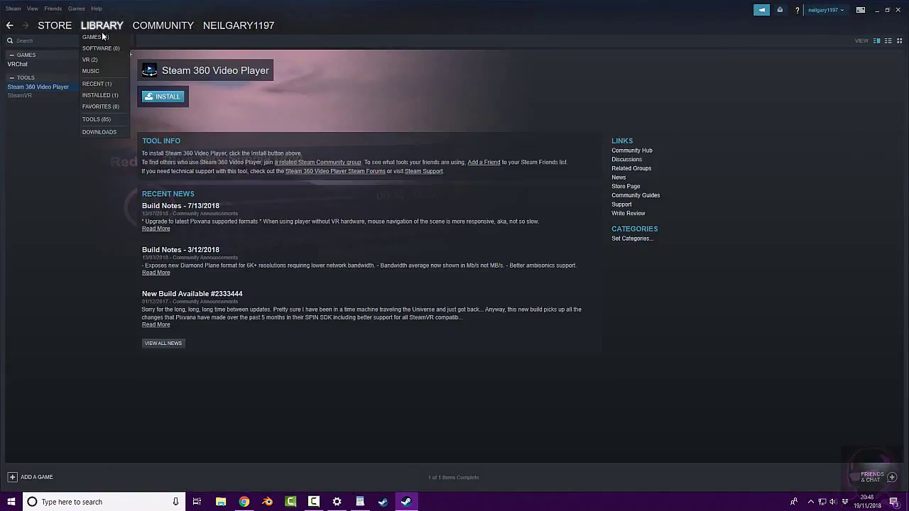
left_click(100, 34)
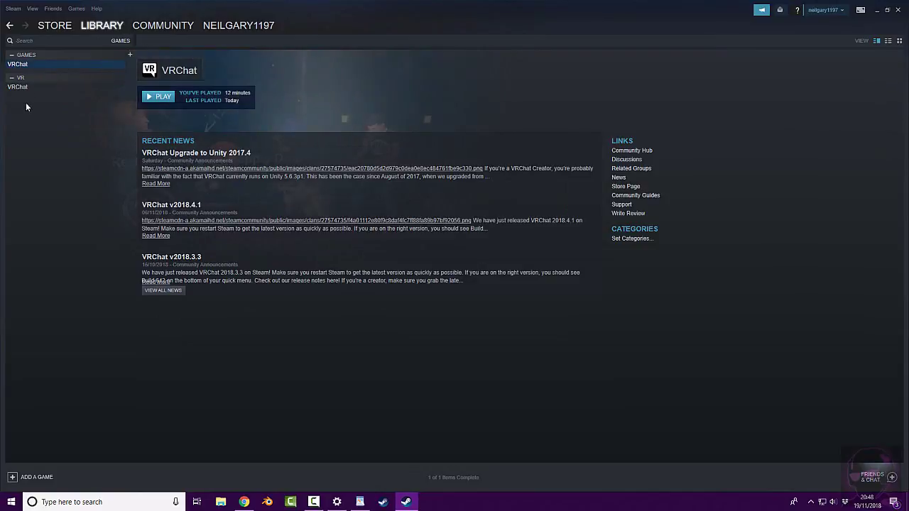
right_click(13, 69)
left_click(29, 71)
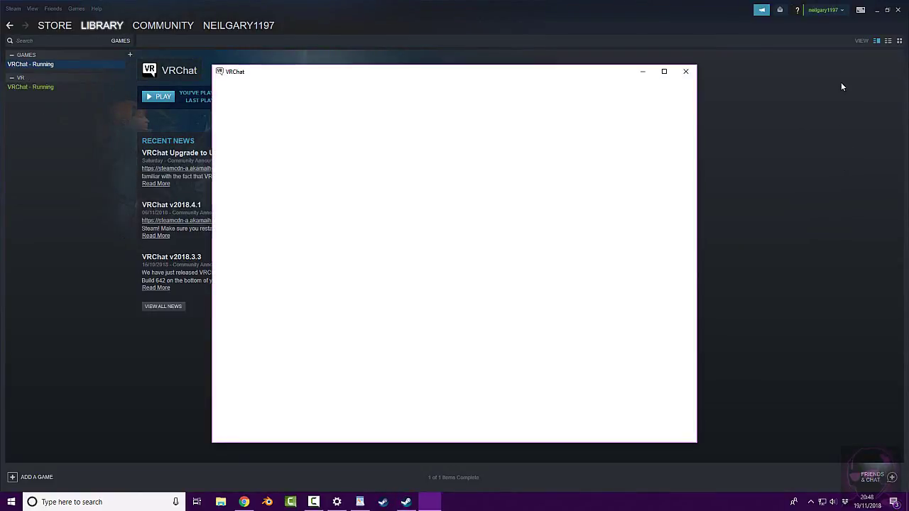
left_click(878, 10)
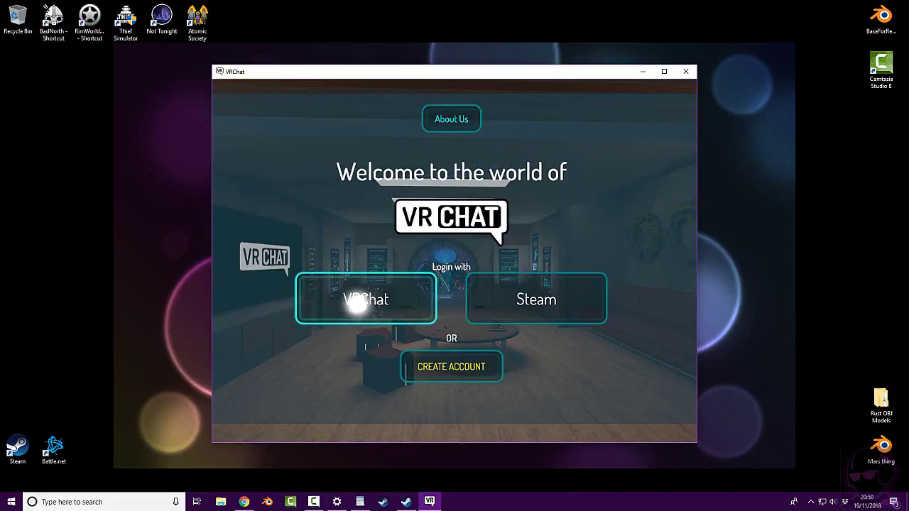
Choose Login with VRChat on the VRChat welcome screen
left_click(357, 302)
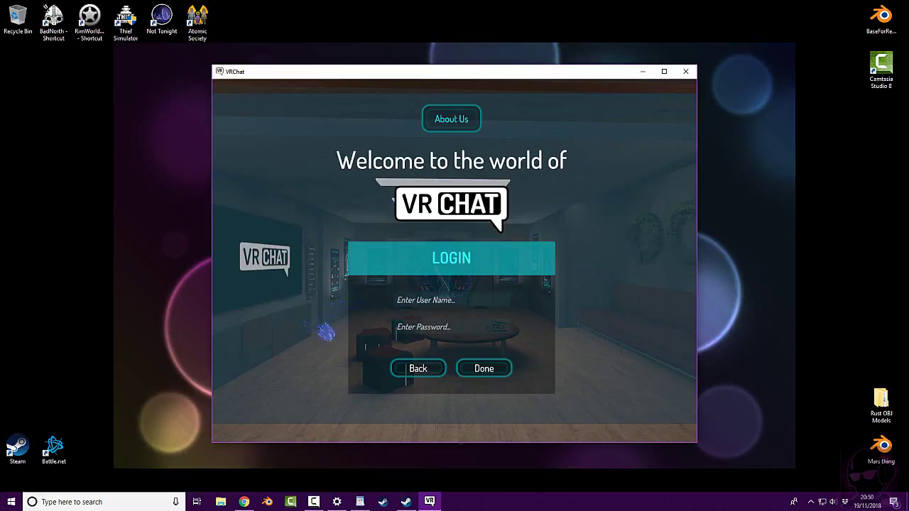
left_click(424, 369)
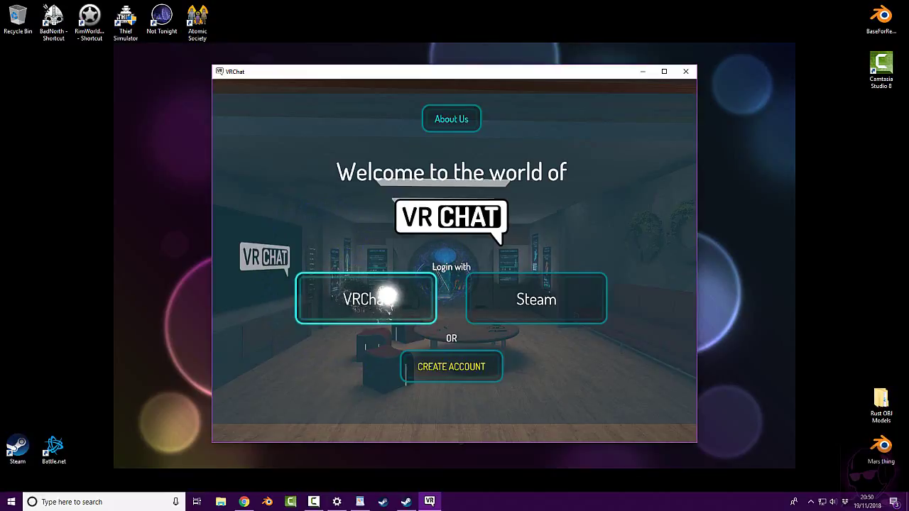
left_click(351, 297)
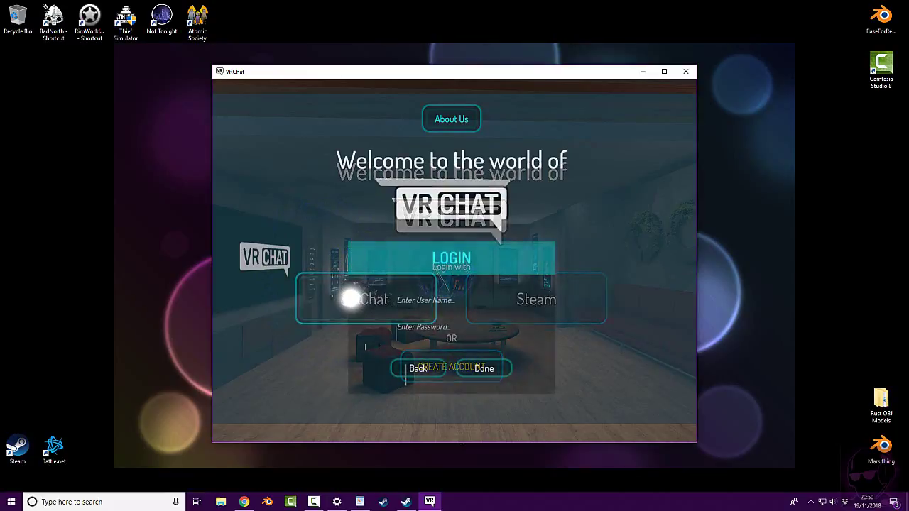
Enter the account username and password, confirm each, and submit the login
left_click(422, 298)
type("neilgary1197")
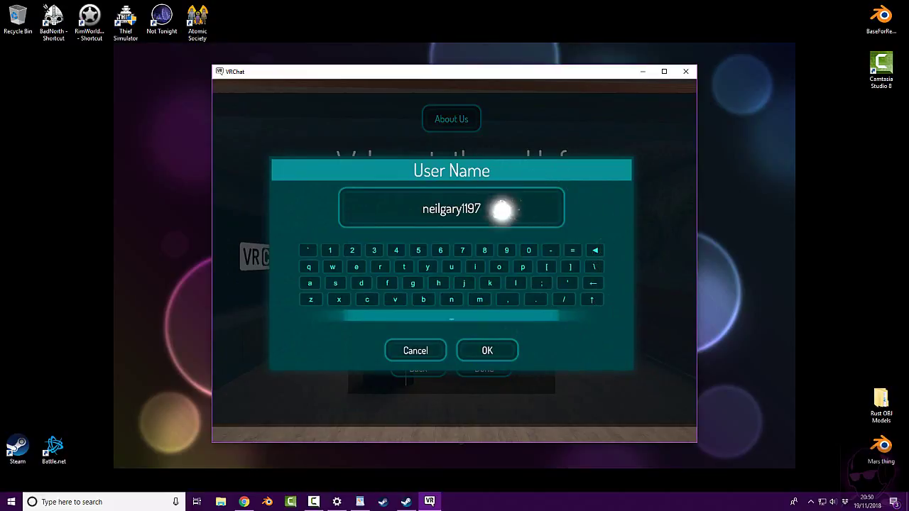
left_click(487, 350)
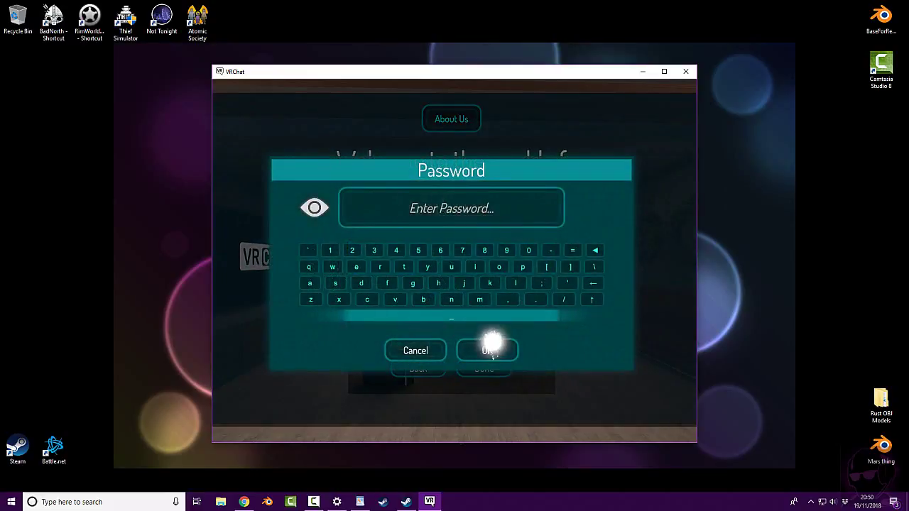
key("ctrl+v")
left_click(489, 351)
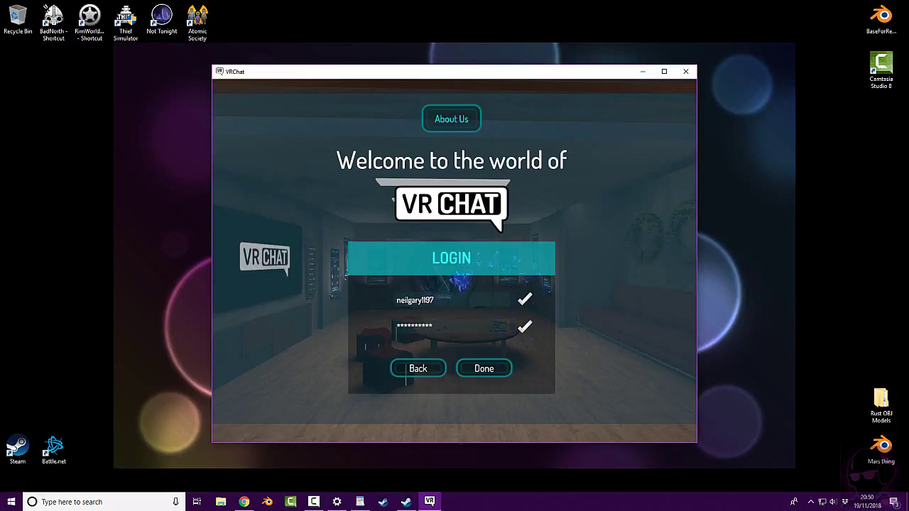
left_click(483, 368)
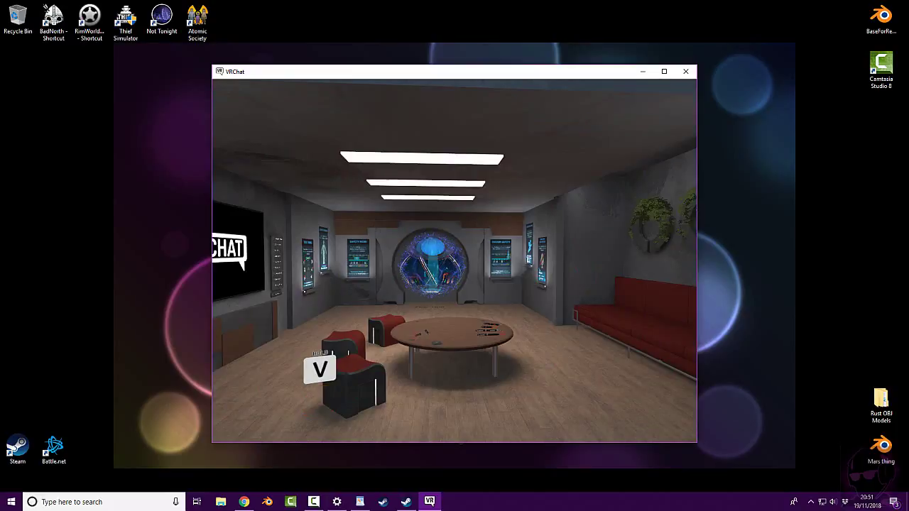
Open Settings from the Quick Menu and raise User Real Height from 5'6" to 5'10" (1.78m)
key("Escape")
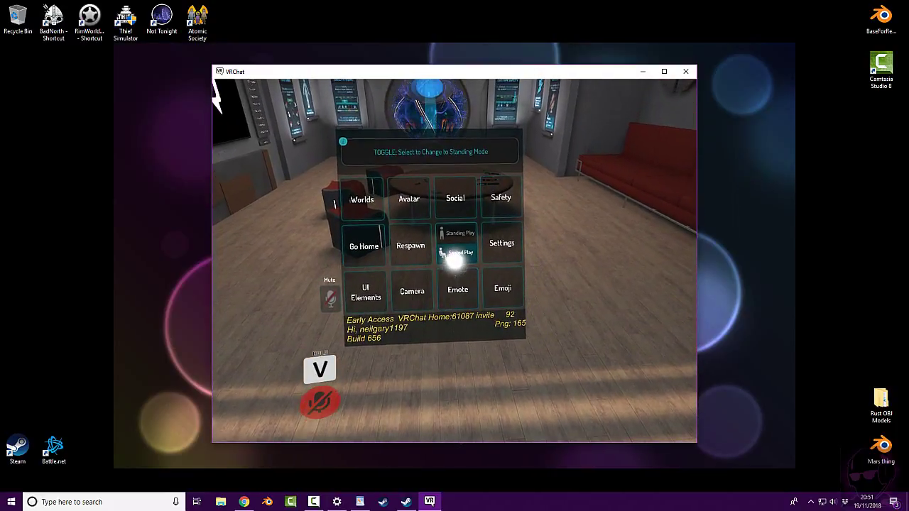
left_click(454, 261)
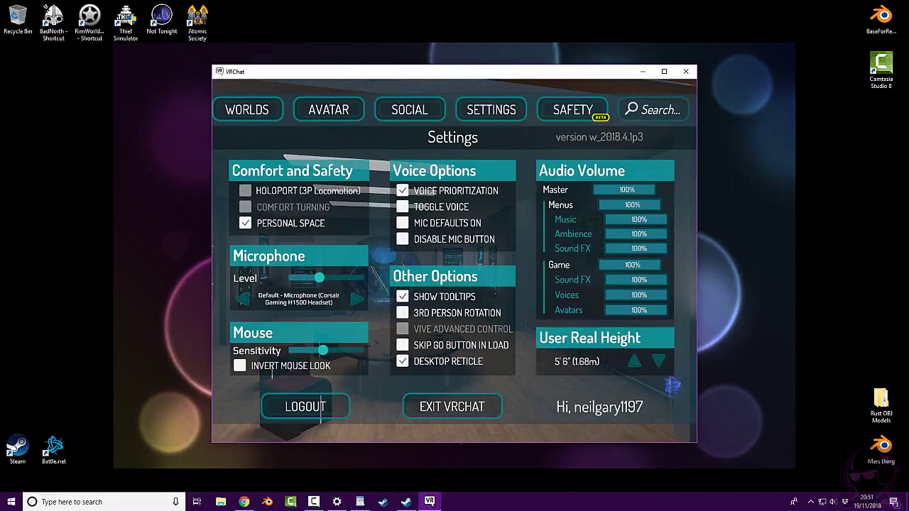
left_click(636, 363)
left_click(636, 363)
left_click(636, 363)
left_click(635, 363)
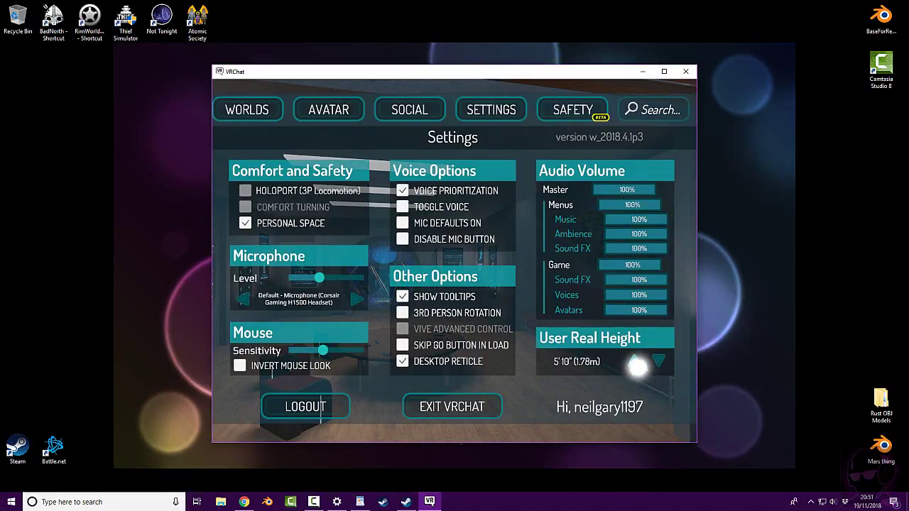
left_click(635, 363)
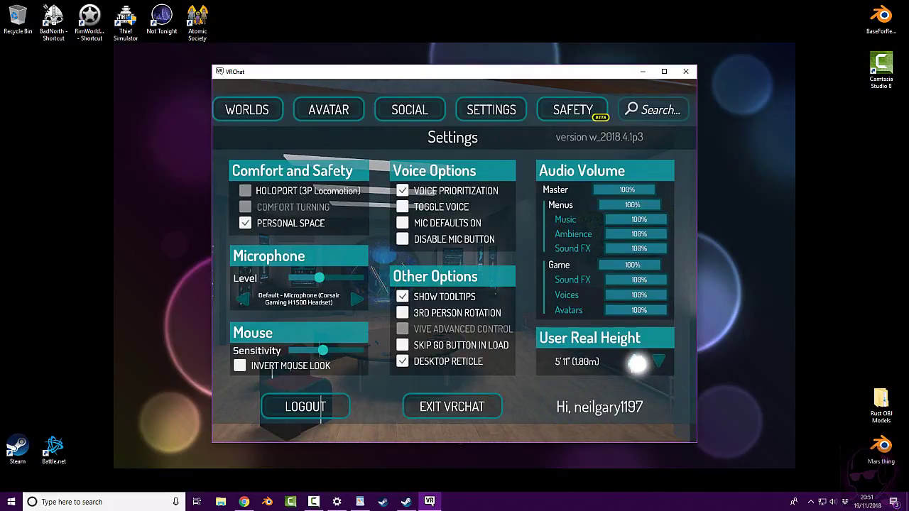